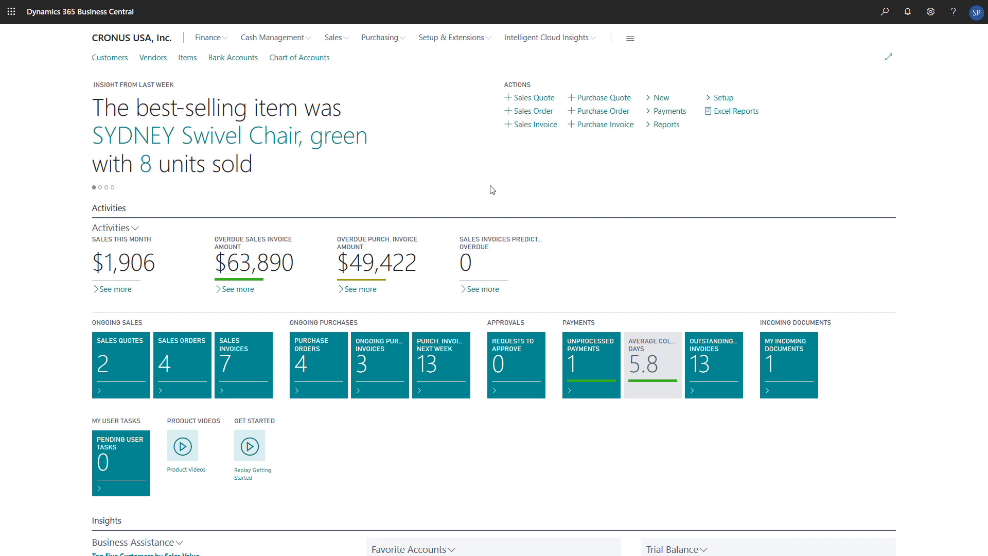
Step: Create a new sales order for the customer Adatum Corporation
click(548, 113)
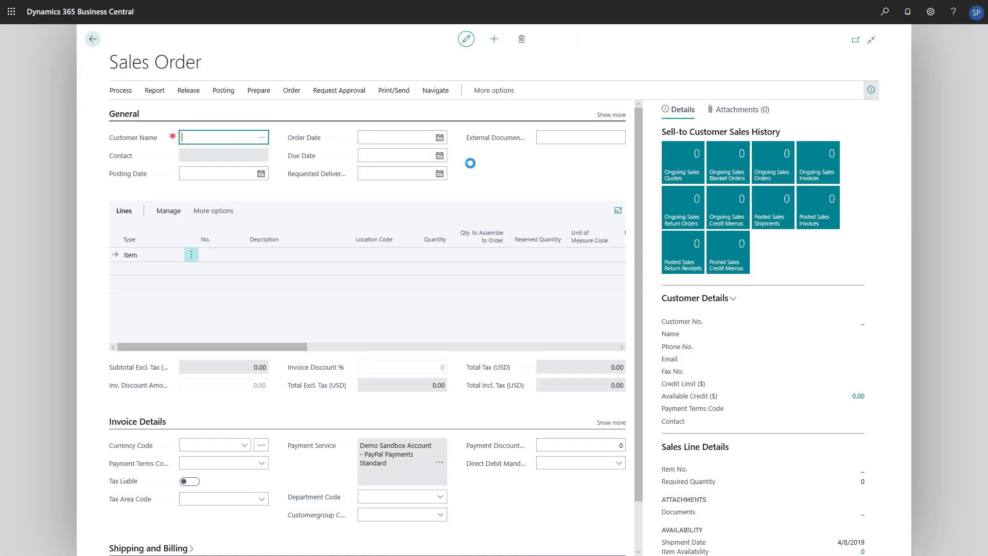
click(263, 140)
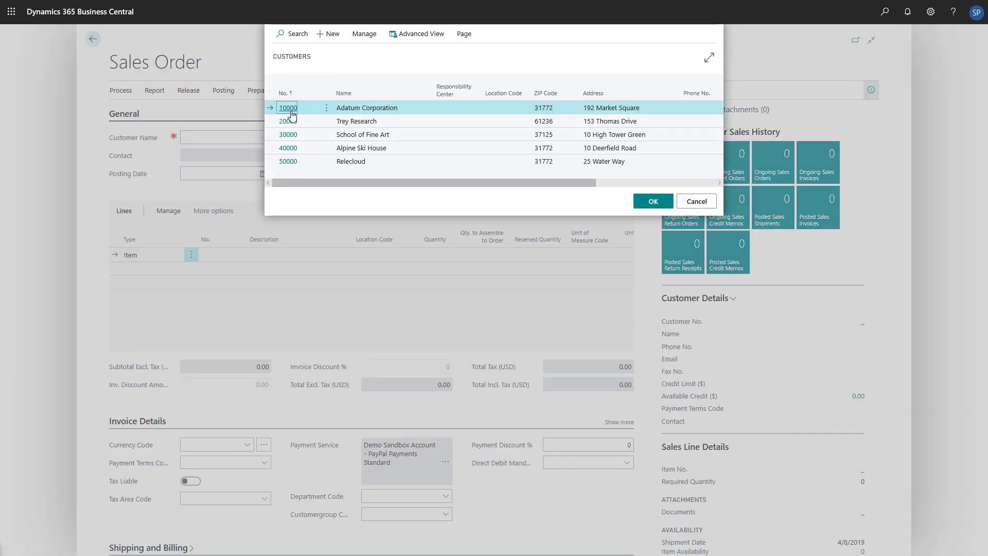
click(292, 111)
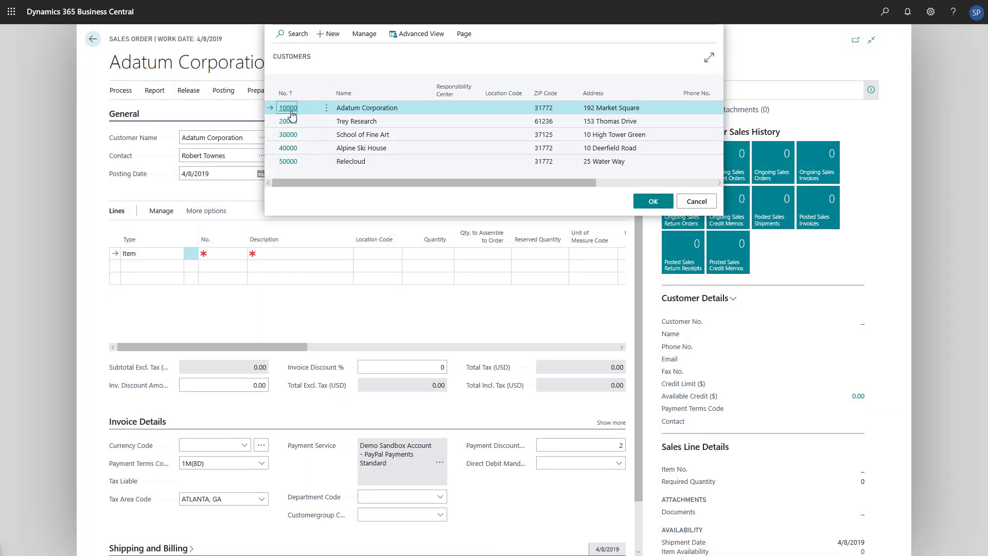
Step: Add the item 1906-S ATHENS Mobile Pedestal to the sales order's first line with a quantity of 1
click(233, 254)
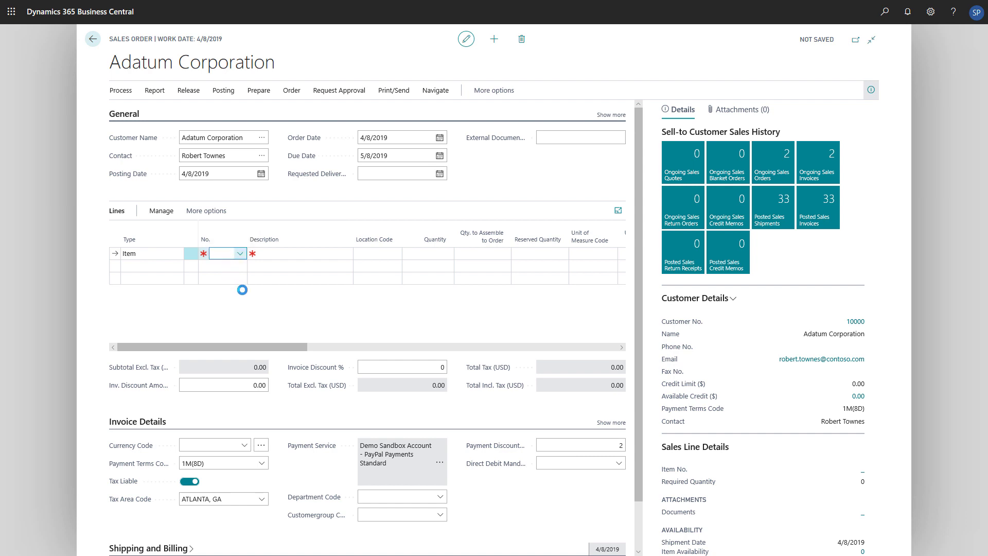
click(297, 324)
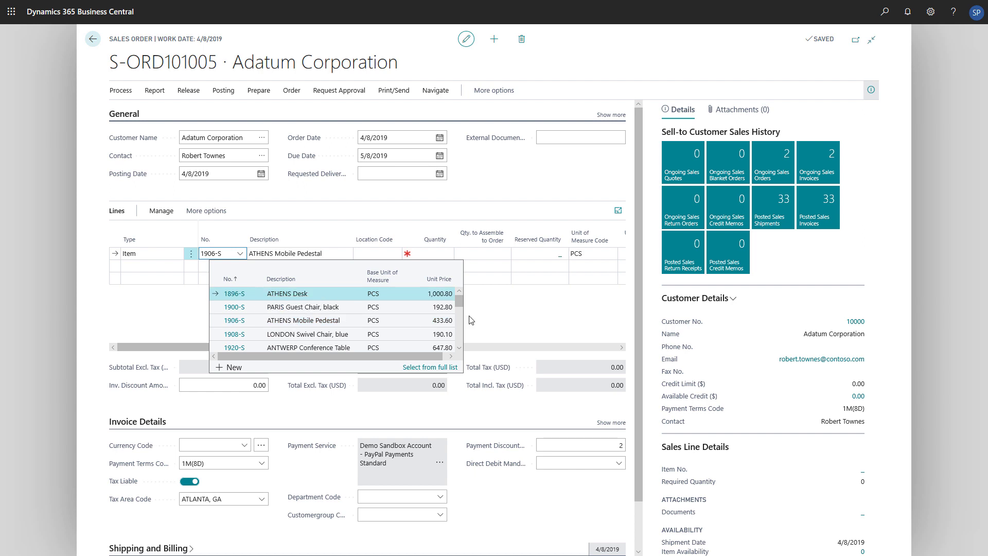
click(437, 254)
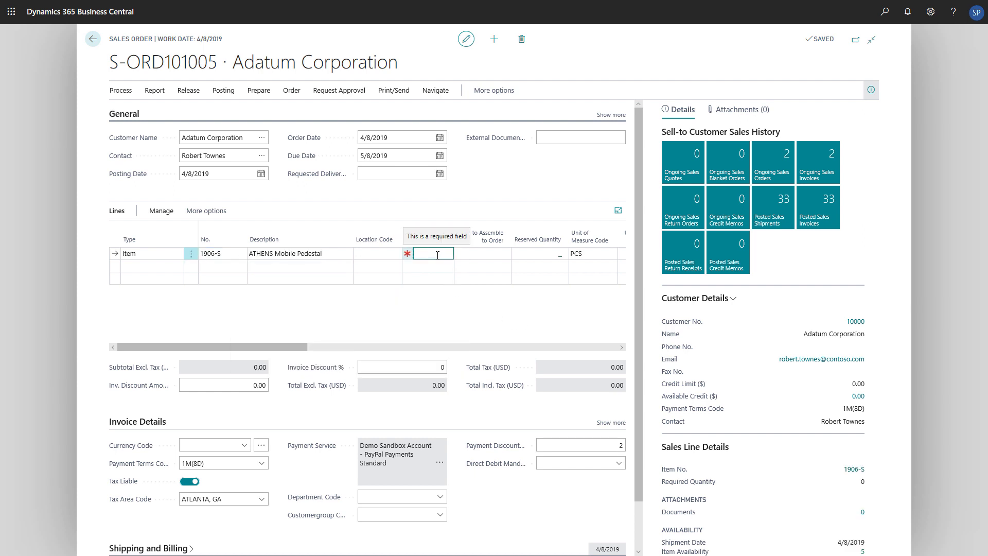
text(1)
click(448, 324)
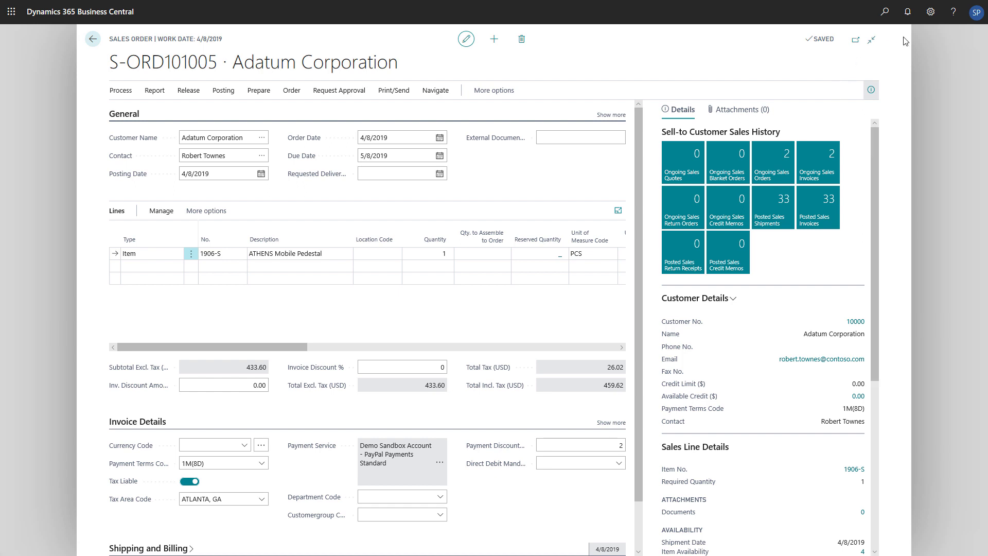
Step: Personalize the sales order lines by adding the Drop Shipment field before the No. column, and finish personalizing
click(930, 12)
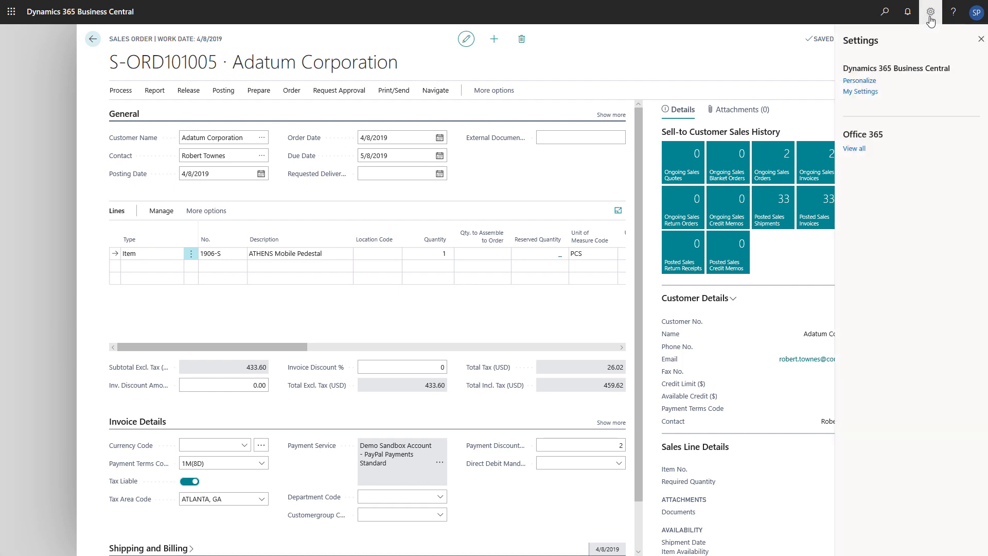
click(860, 81)
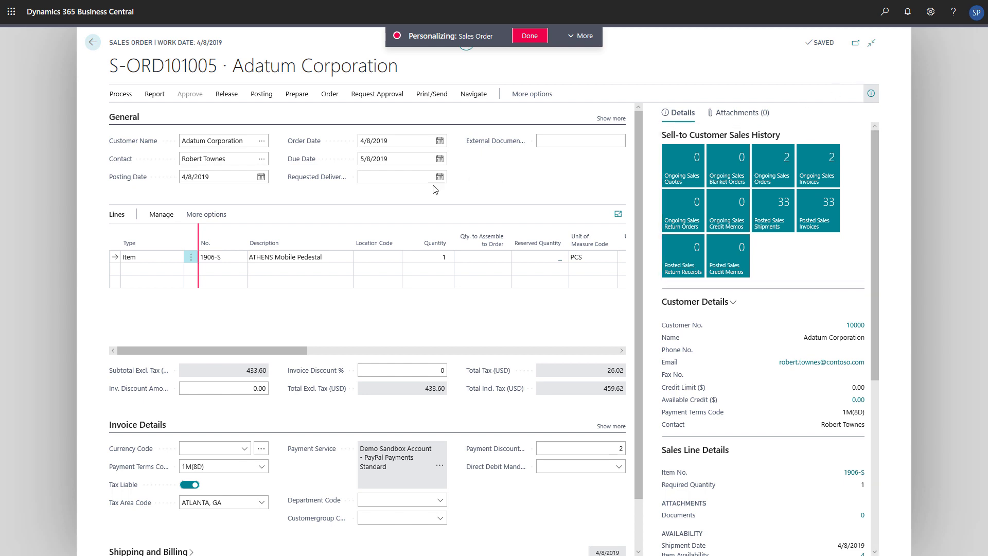
click(297, 219)
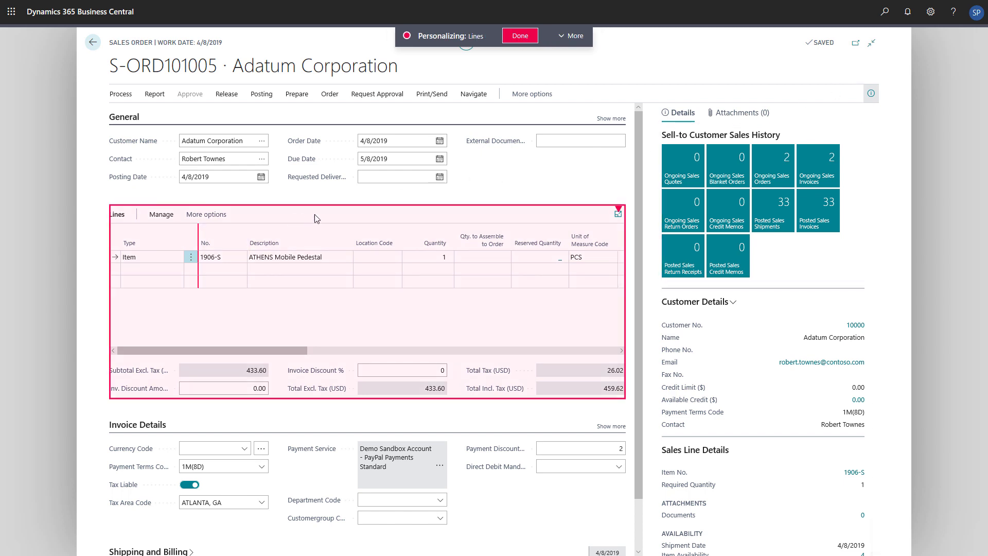
click(572, 36)
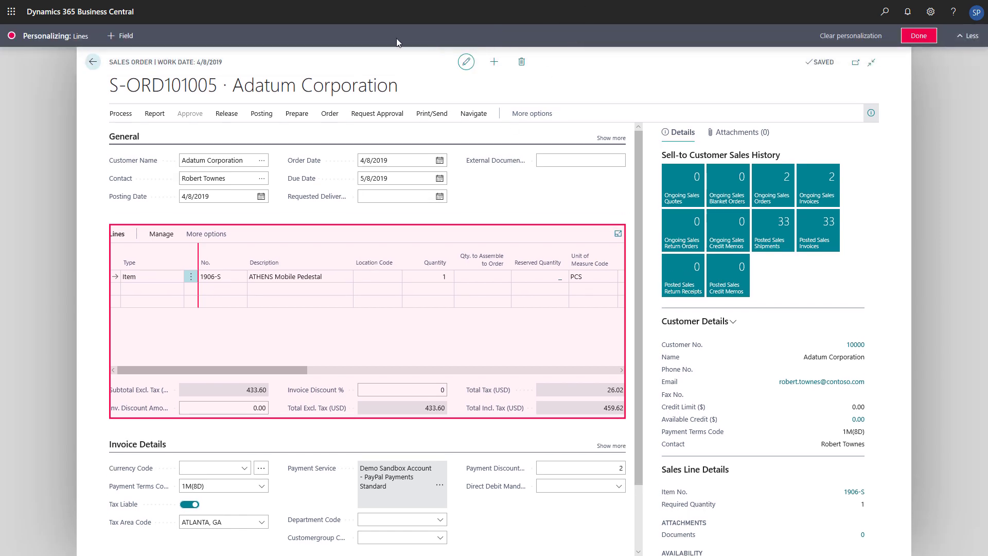
click(120, 35)
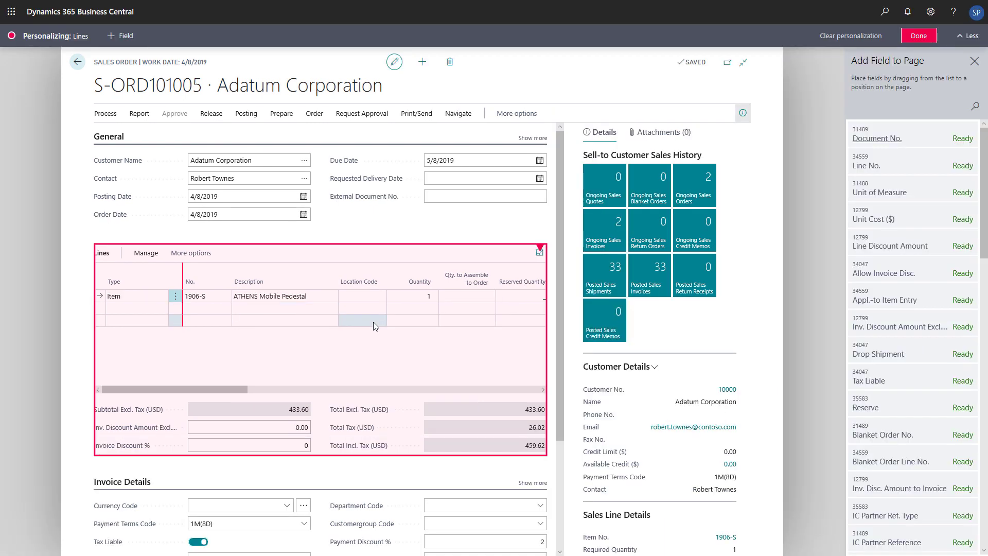
click(940, 355)
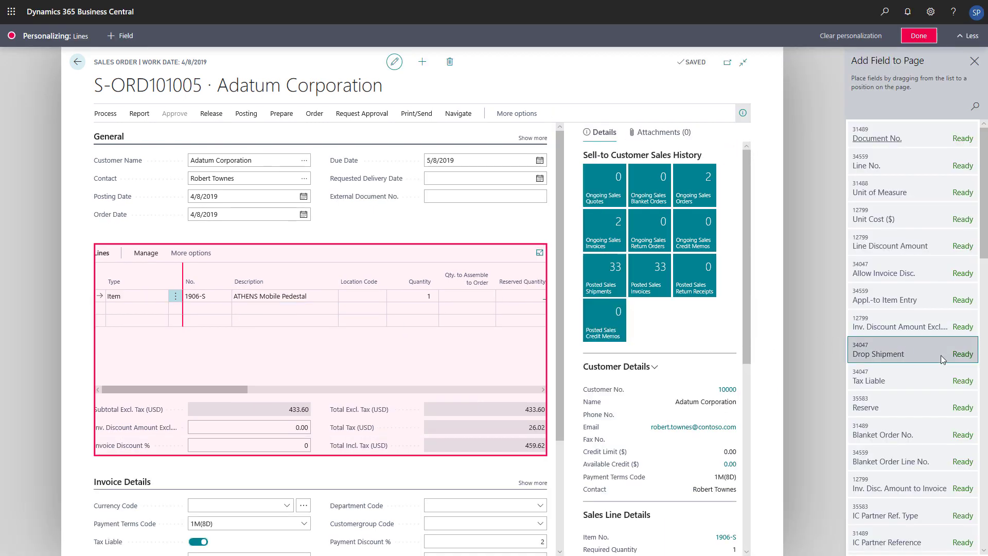
drag(861, 355, 159, 257)
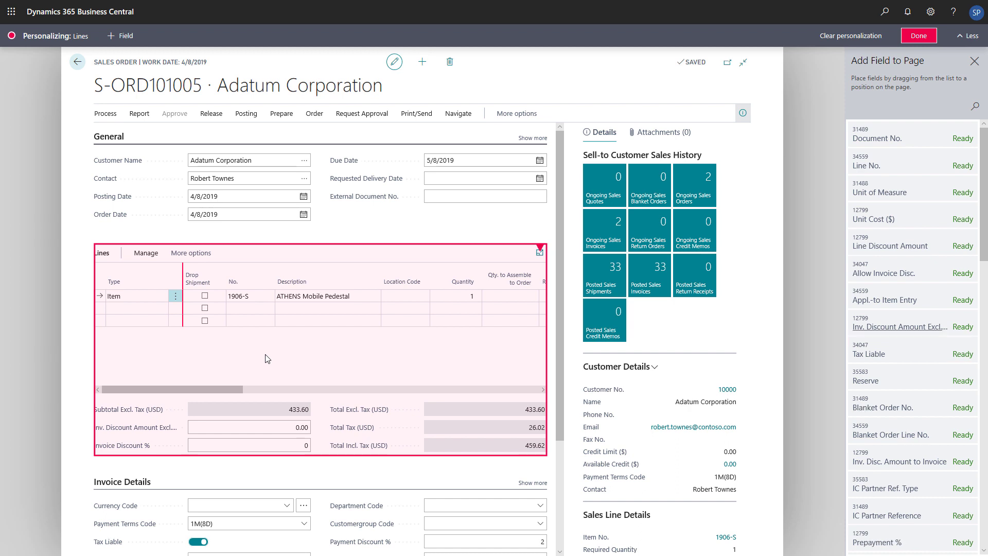
click(911, 44)
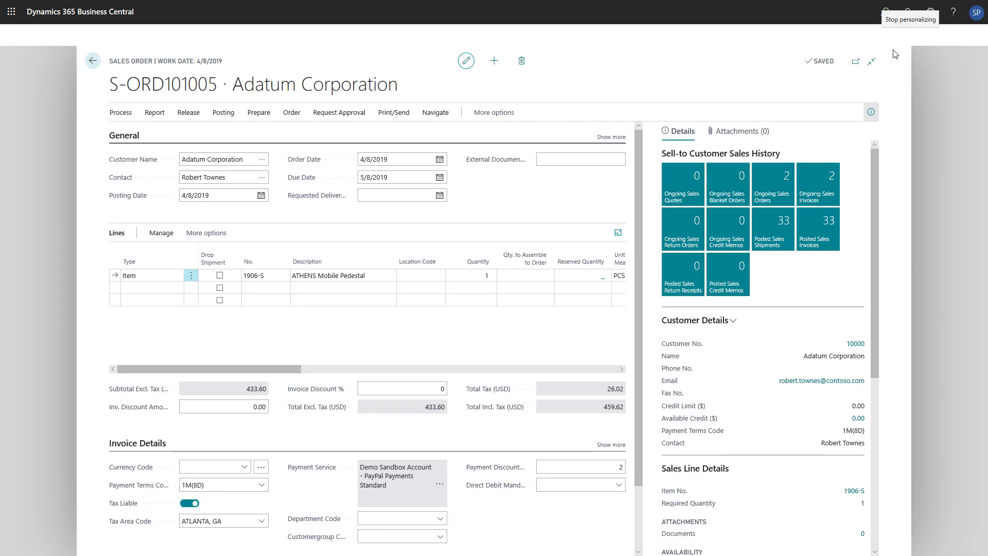
Step: Mark the ATHENS Mobile Pedestal line as a drop shipment and leave the sales order
click(219, 253)
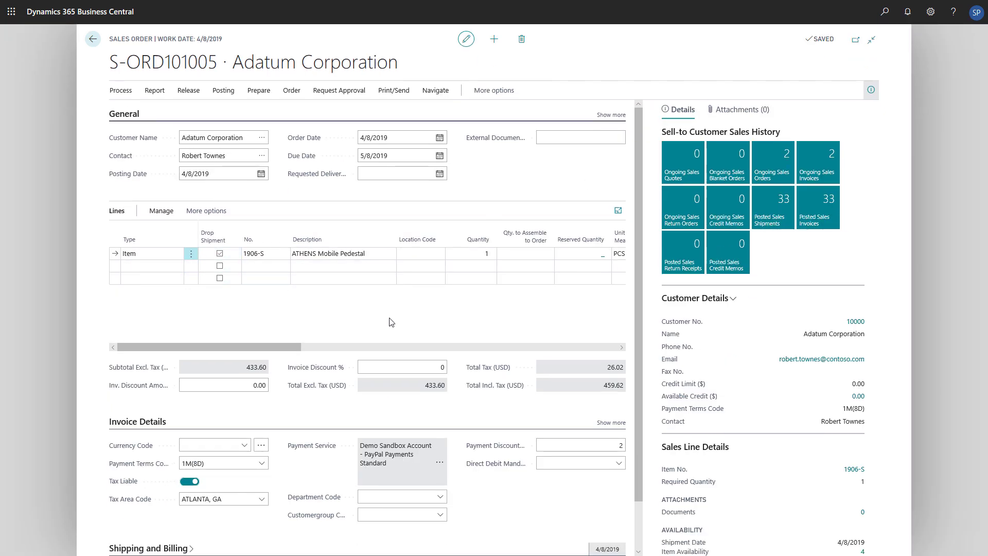
key(Escape)
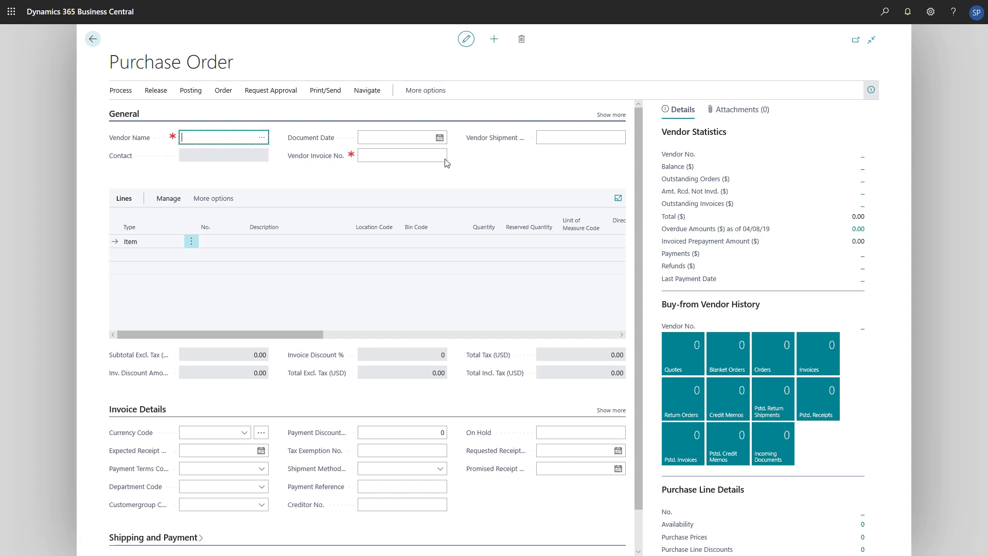
Step: Set the new purchase order's vendor to Fabrikam, Inc. and its vendor invoice number to 101
click(264, 140)
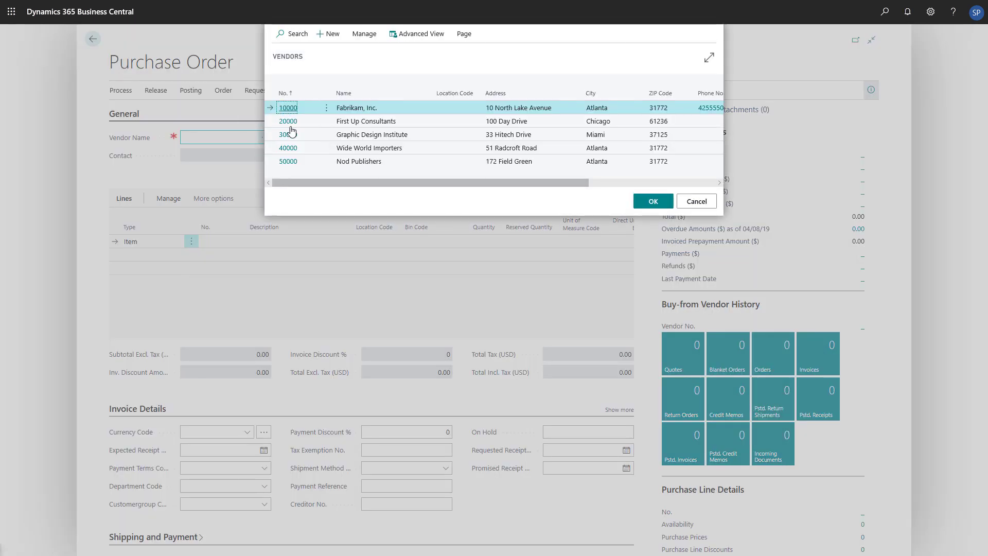
click(288, 108)
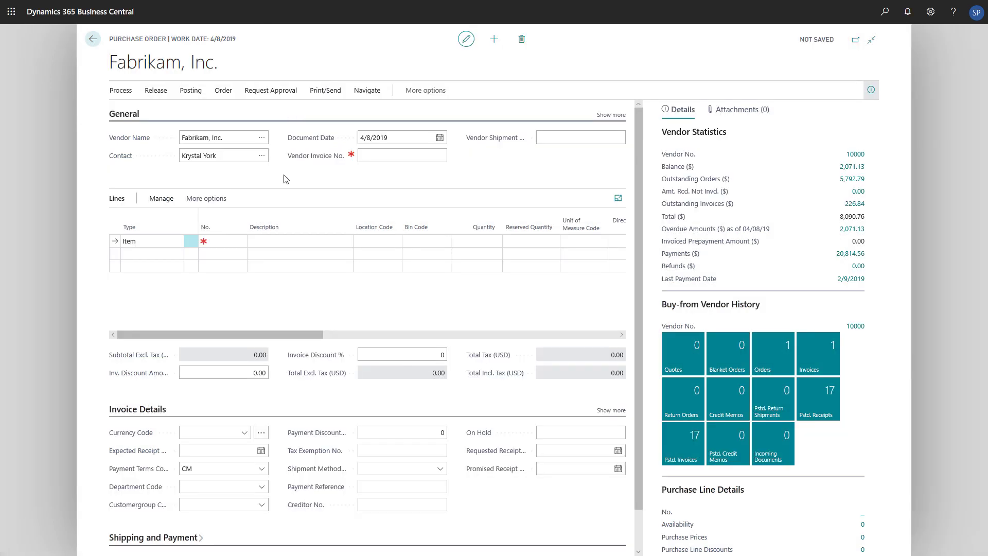
click(378, 155)
text(101)
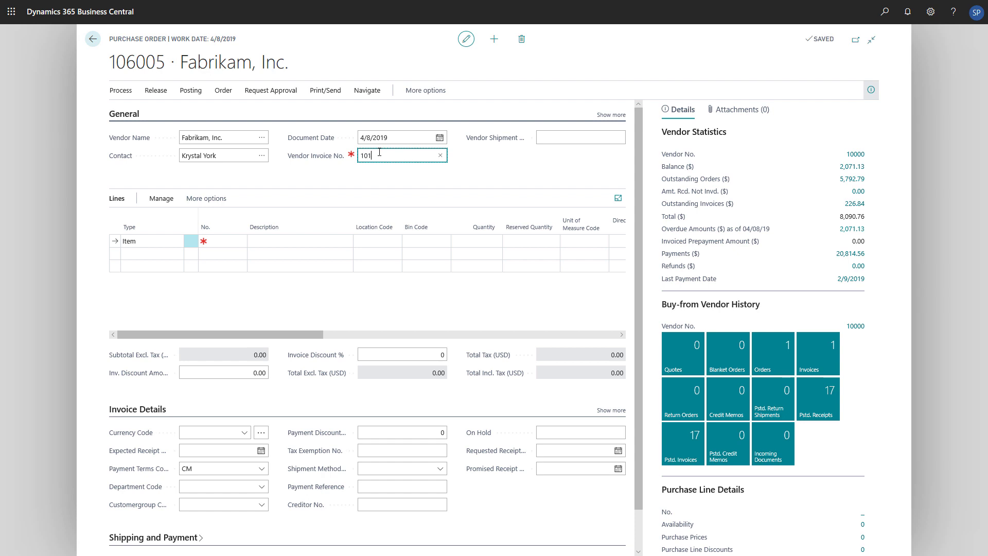
click(326, 179)
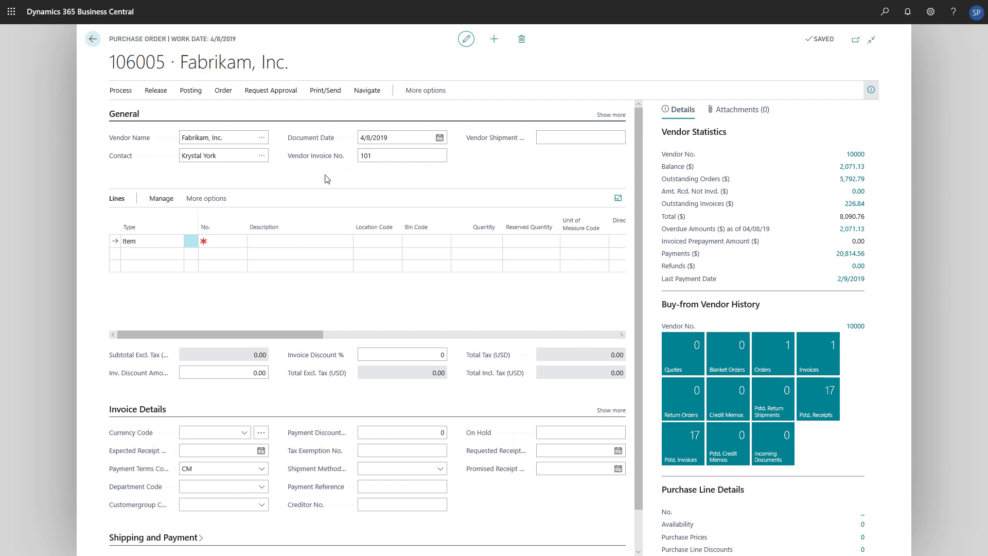
Step: Set the purchase order's Ship-to option to Customer Address and choose Adatum Corporation as the customer
scroll(321, 228, down, 1)
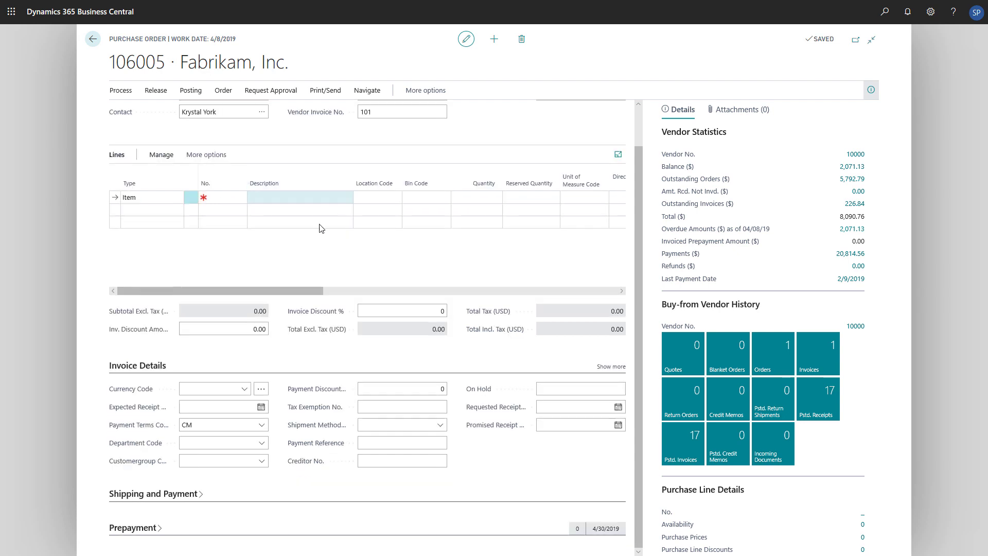
click(184, 496)
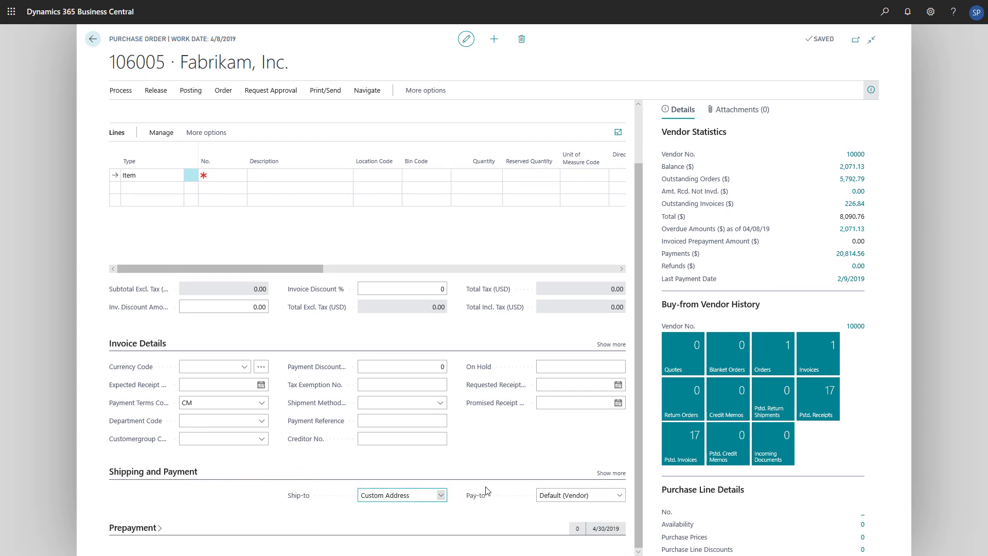
click(605, 473)
scroll(515, 471, down, 3)
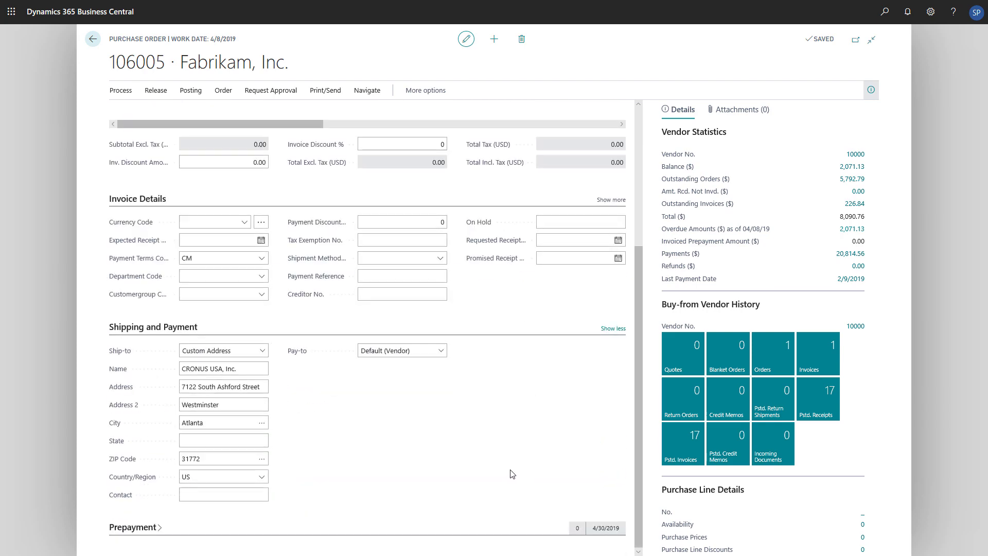
click(262, 350)
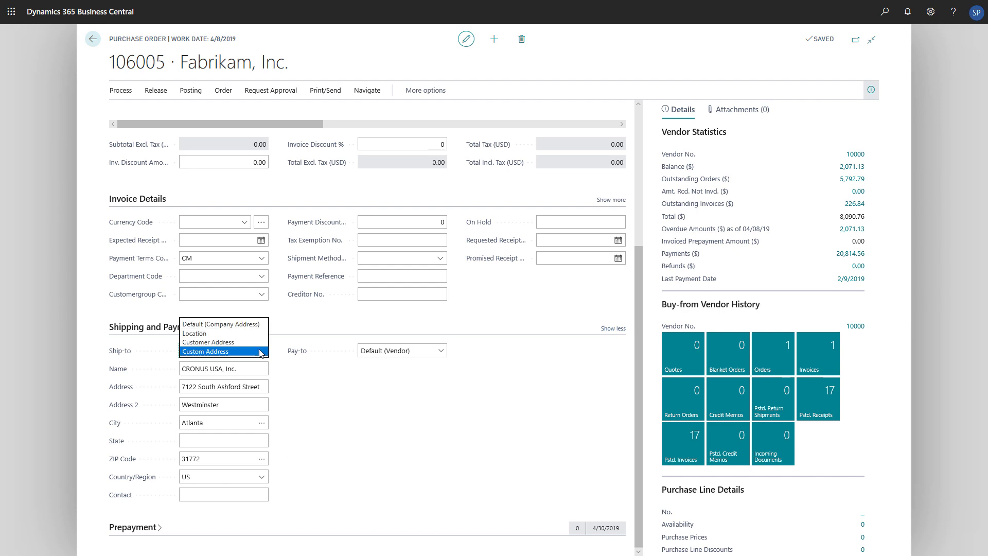
click(260, 344)
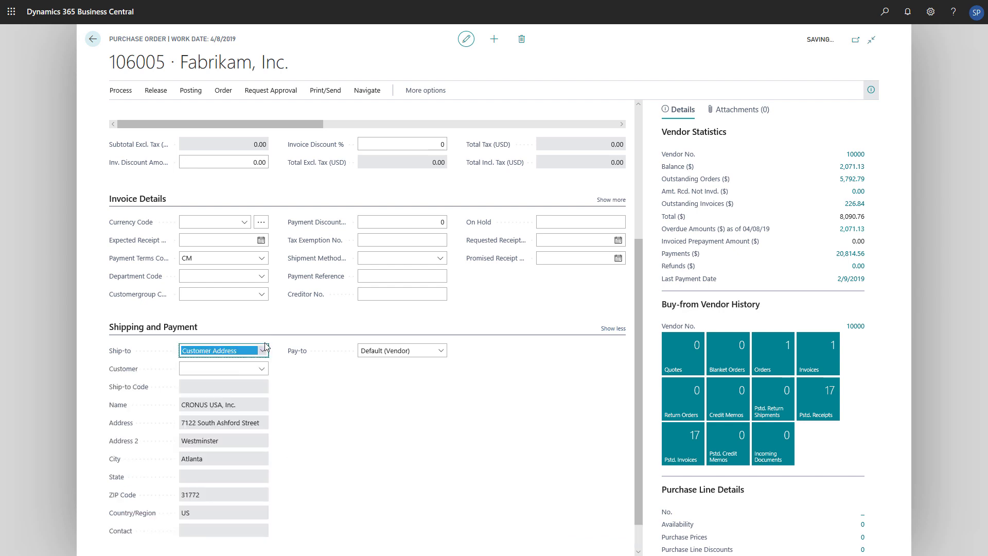
click(262, 369)
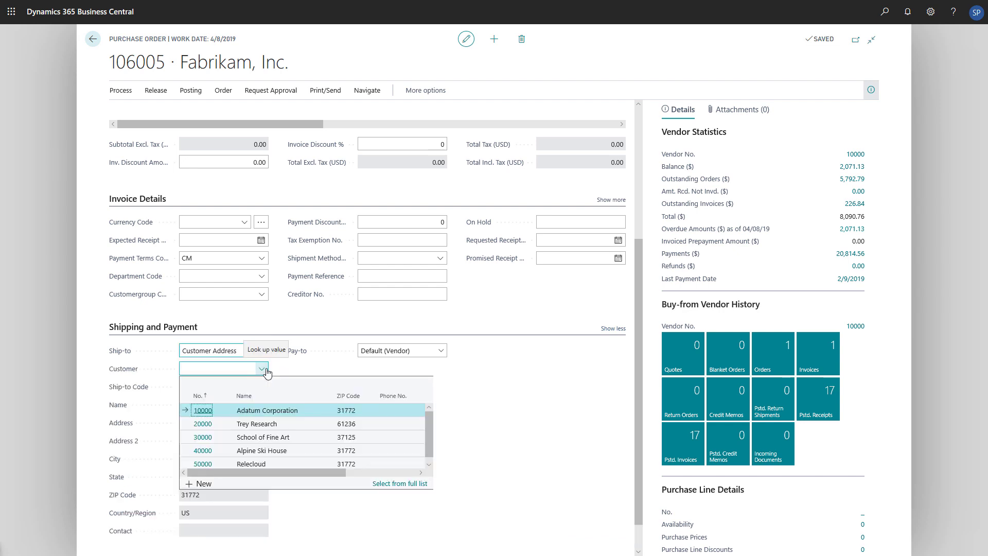
click(203, 411)
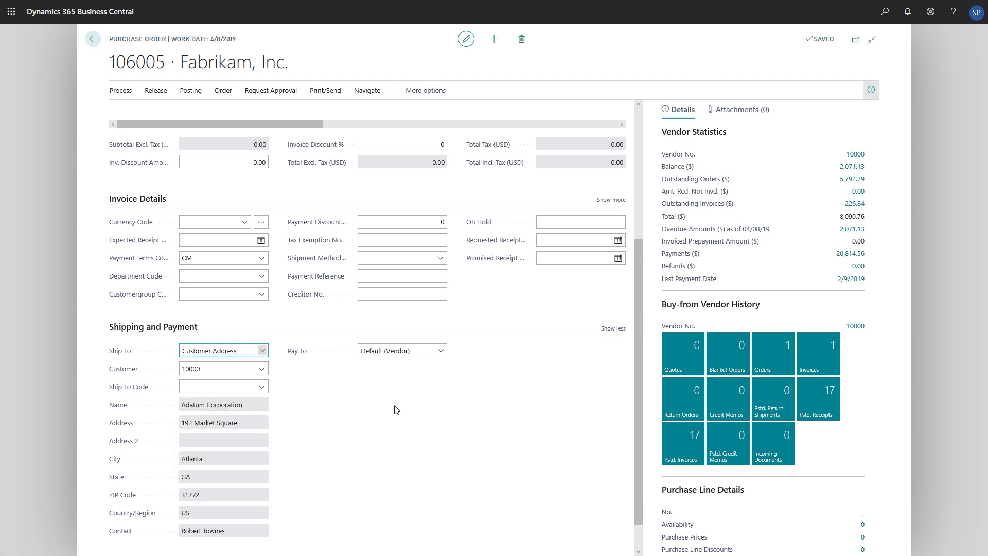
Step: Use the drop shipment Get Sales Order function on the purchase order and choose Adatum Corporation's sales order dated 4/8/2019
scroll(394, 409, up, 5)
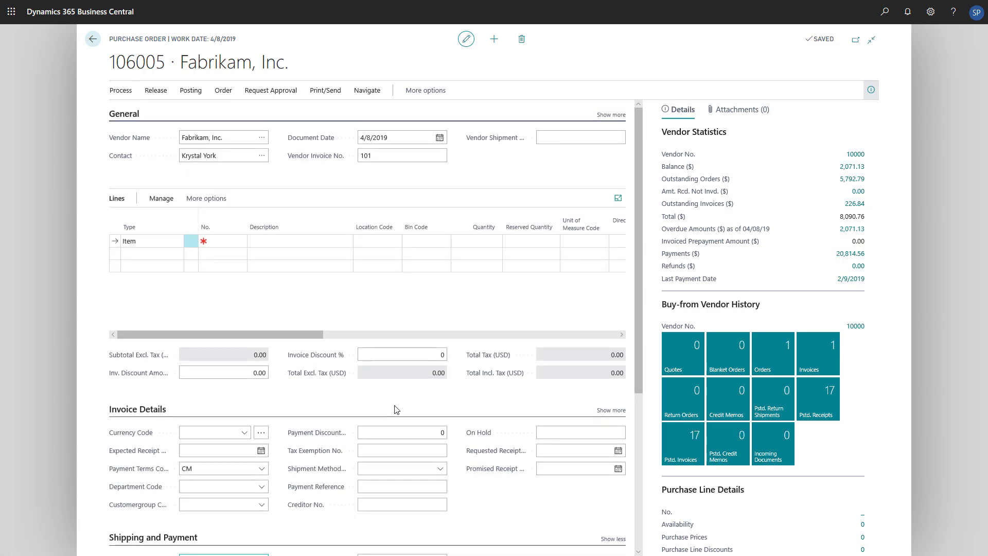
click(415, 98)
click(418, 95)
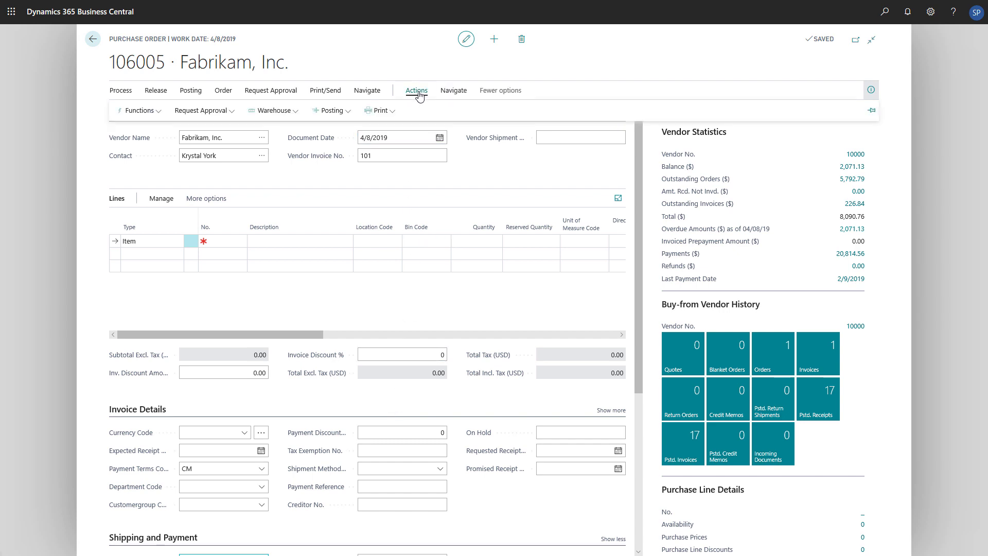
click(161, 116)
click(160, 116)
click(160, 116)
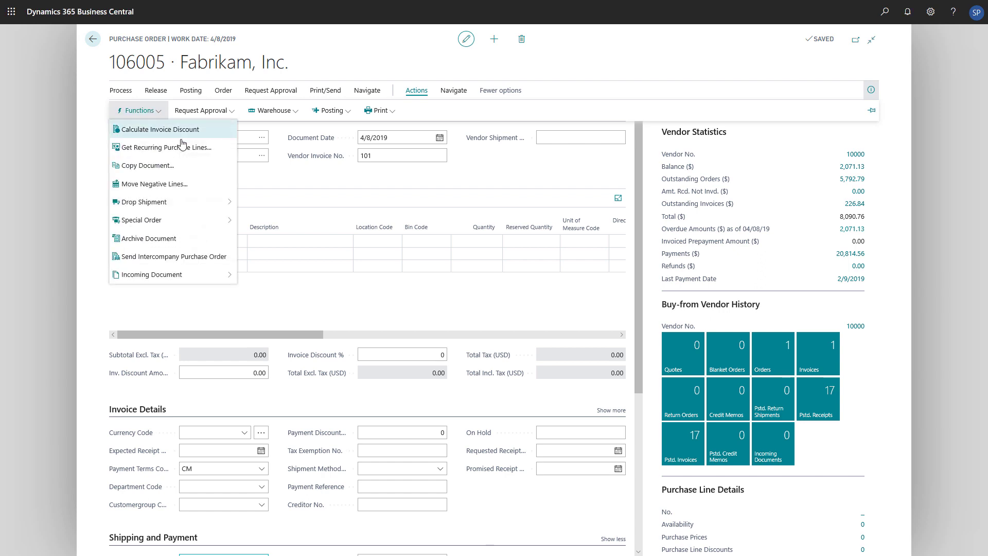
mouse_move(224, 205)
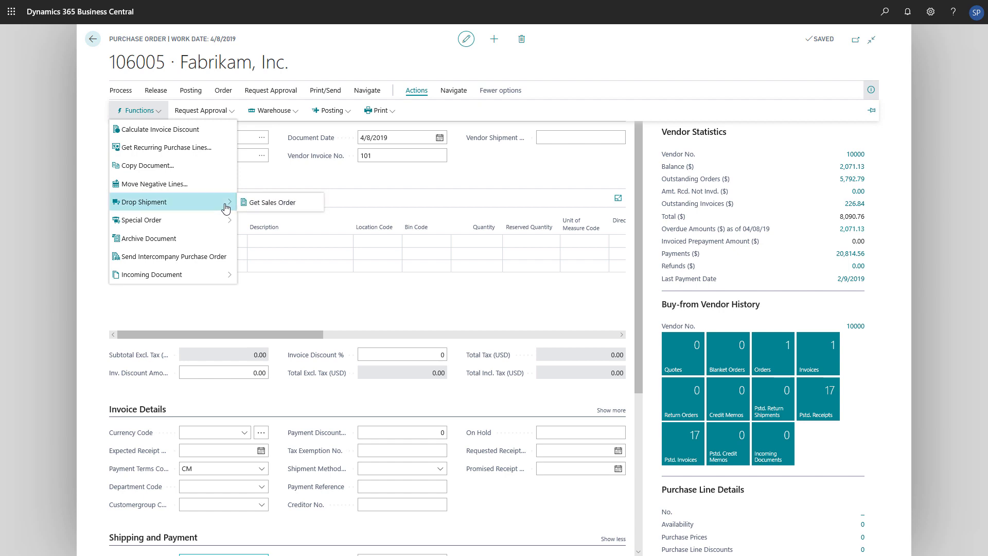
click(315, 206)
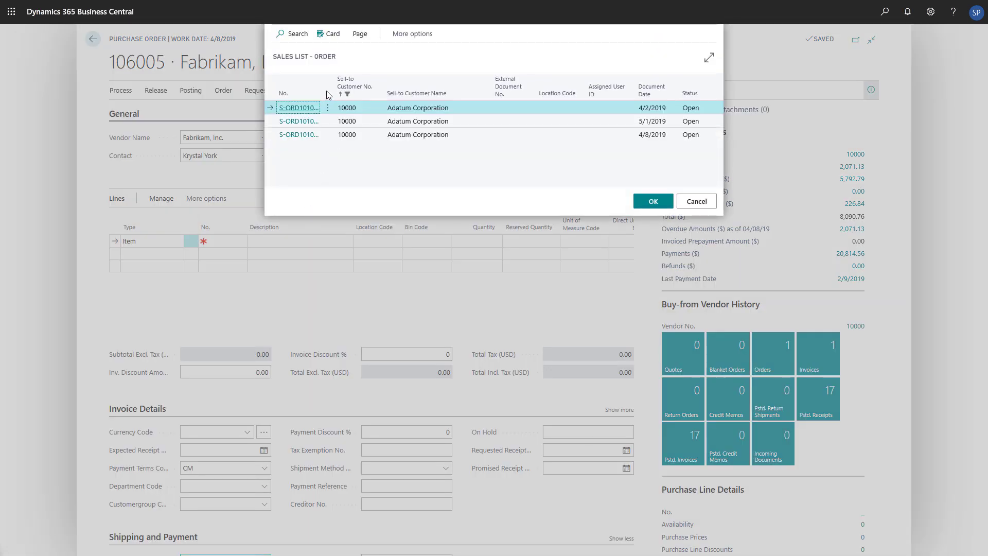
drag(320, 90, 356, 90)
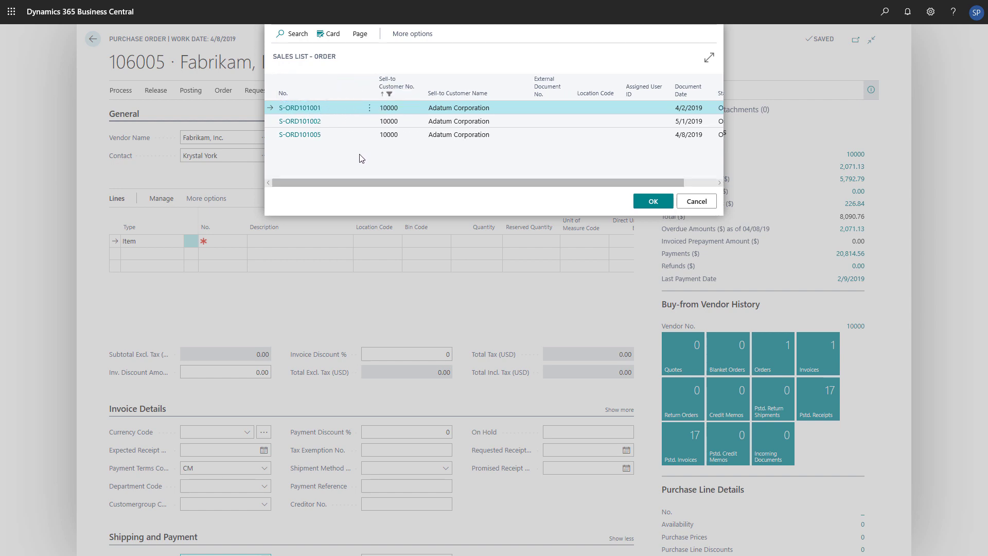
click(310, 136)
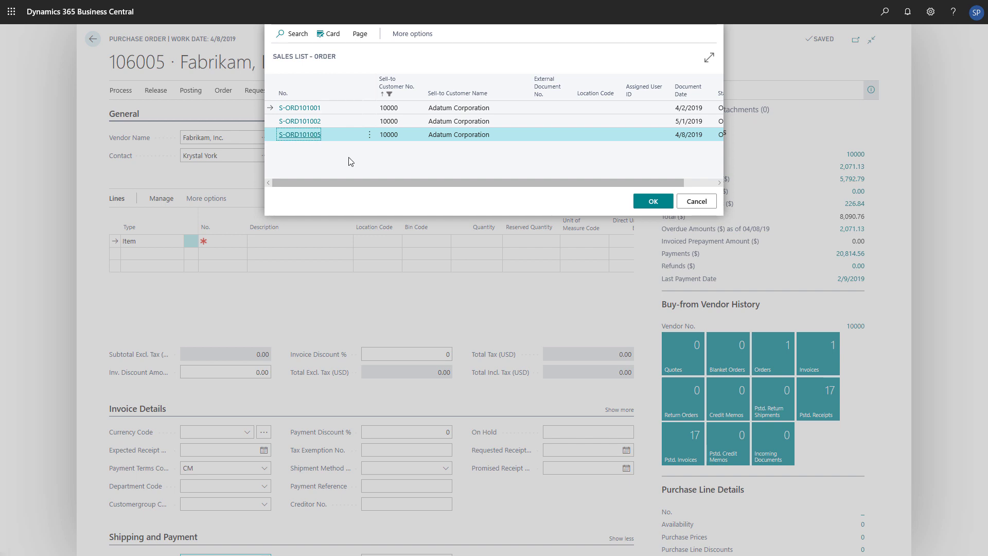
Step: Pull the chosen sales order's line into the purchase order and open the drop shipment sales order linked to the ATHENS Mobile Pedestal line
key(Return)
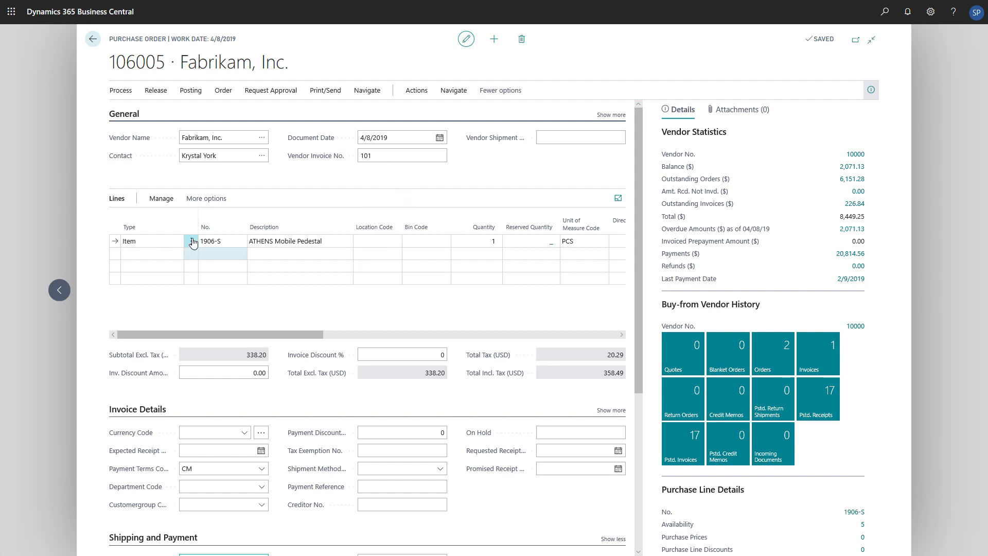
click(206, 199)
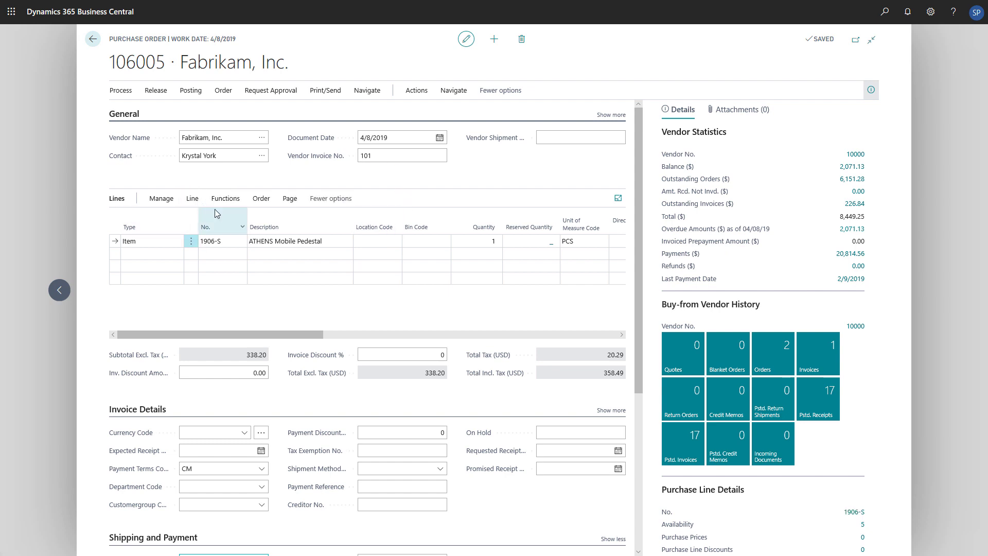
click(262, 199)
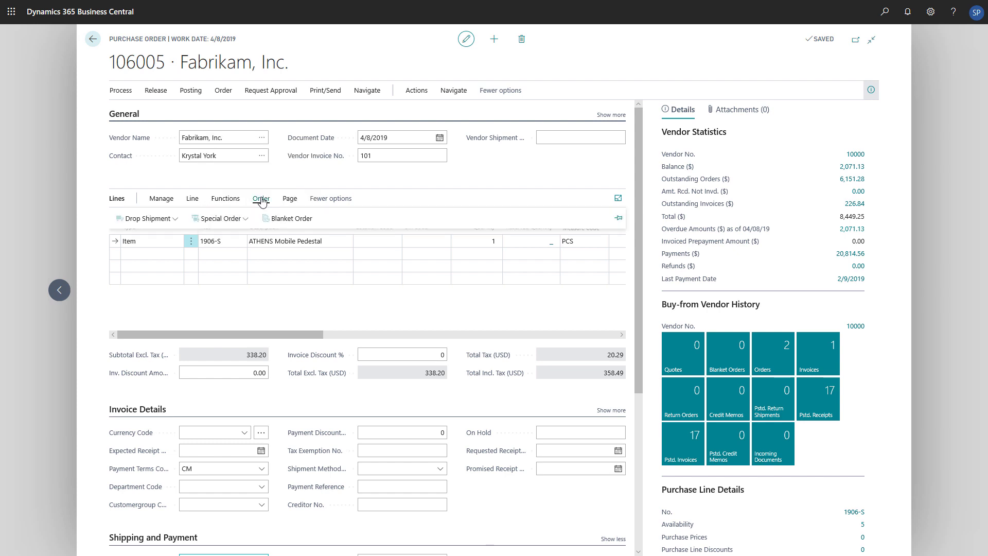
click(147, 218)
click(188, 240)
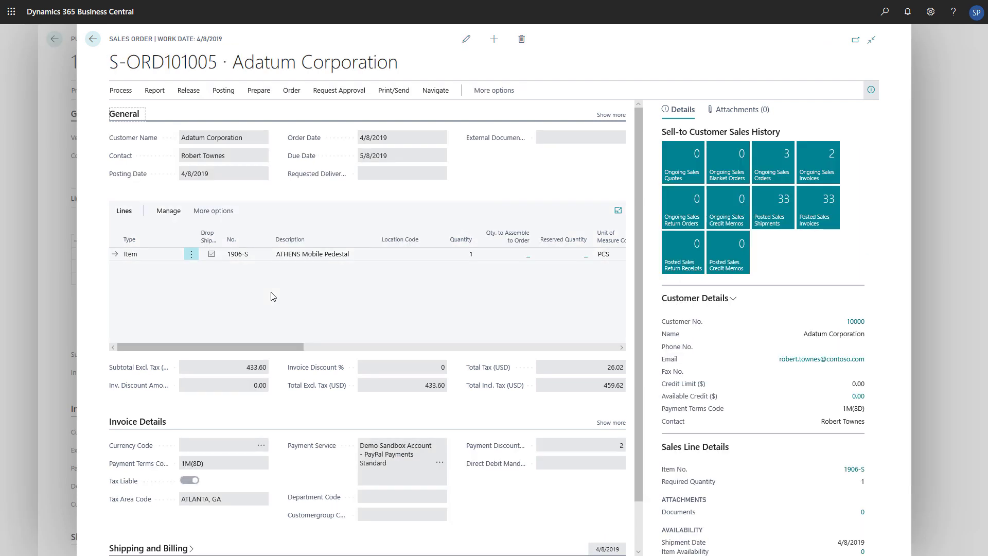
Step: View the drop shipment purchase order linked to the sales order's ATHENS Mobile Pedestal line, and return to the sales order
click(221, 212)
click(231, 215)
click(163, 234)
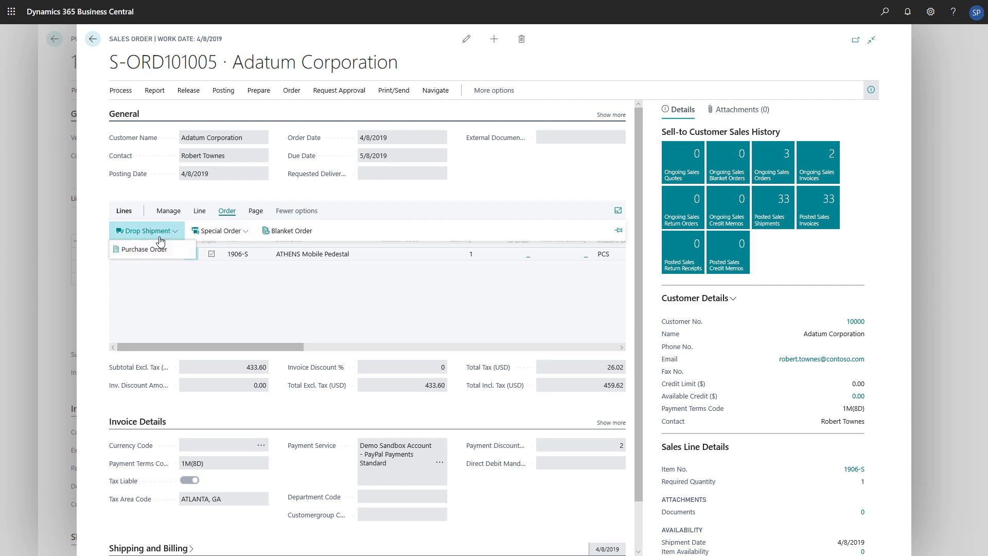
click(177, 255)
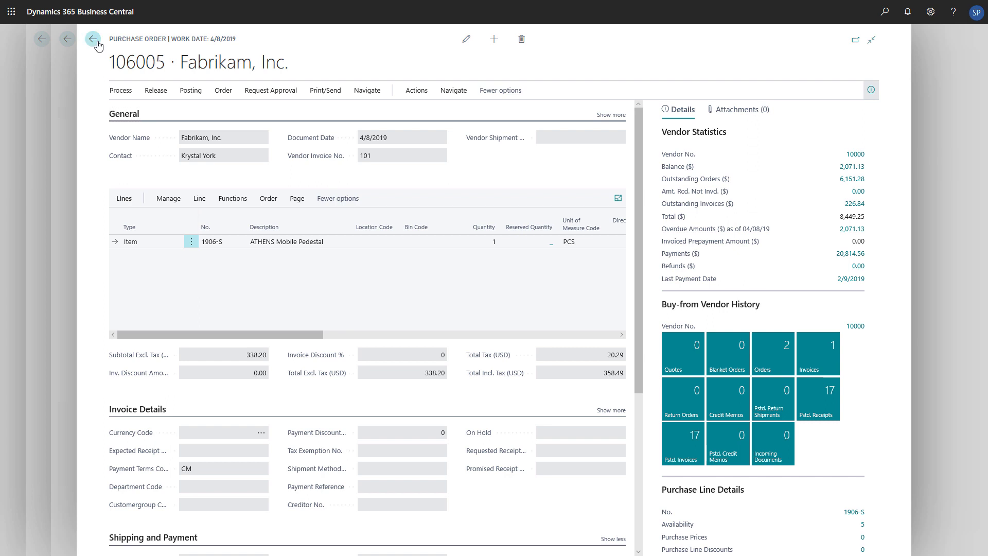
key(Escape)
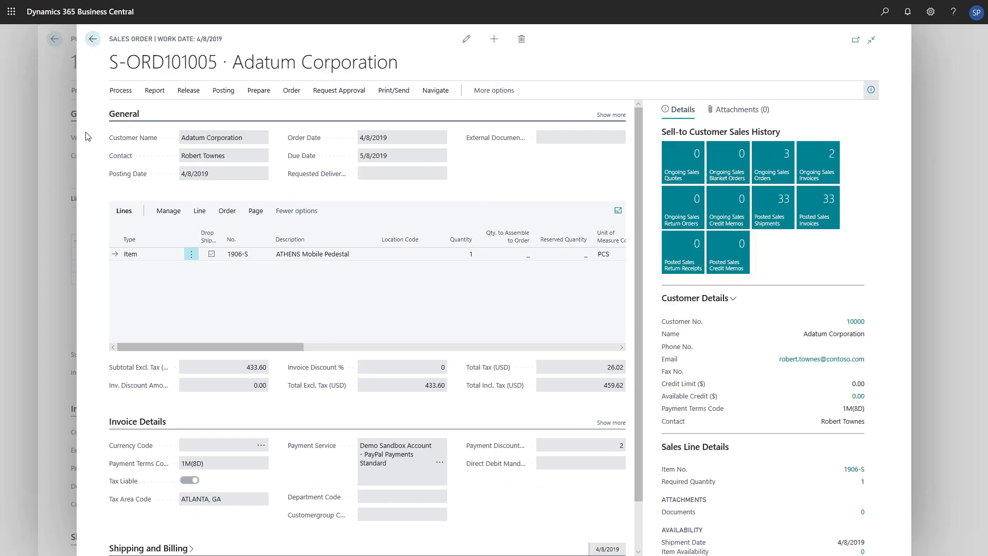
Step: Post Adatum Corporation's sales order with the Ship and Invoice option
click(222, 93)
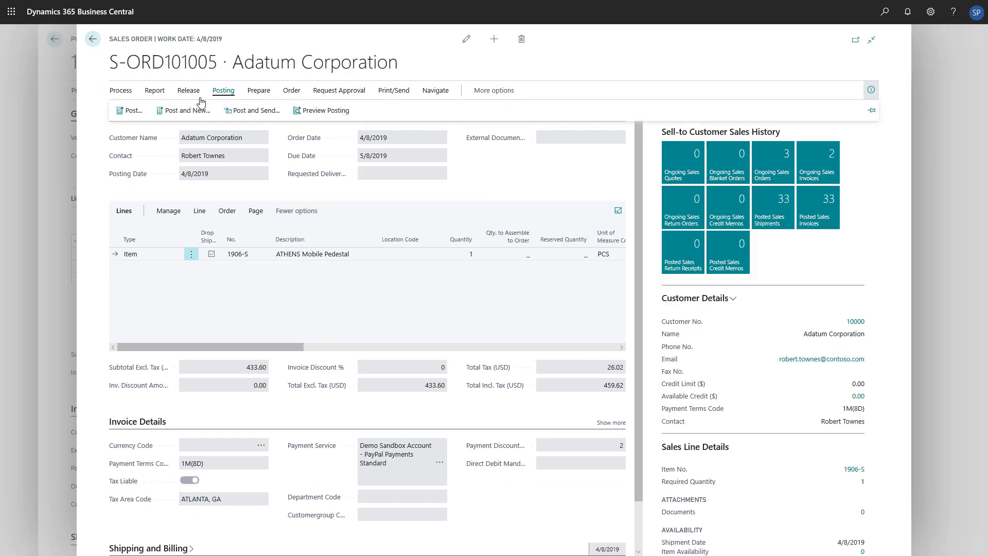
click(131, 116)
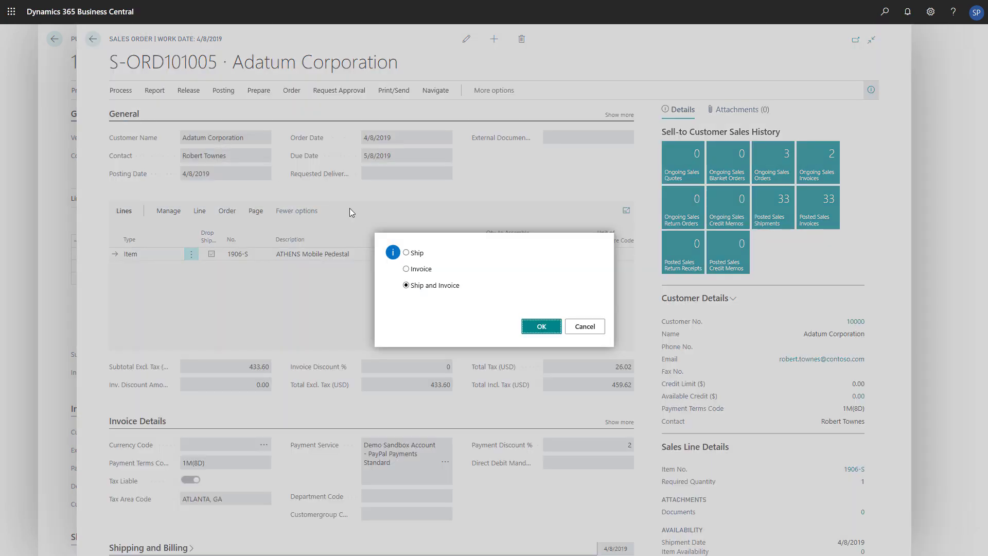
click(541, 333)
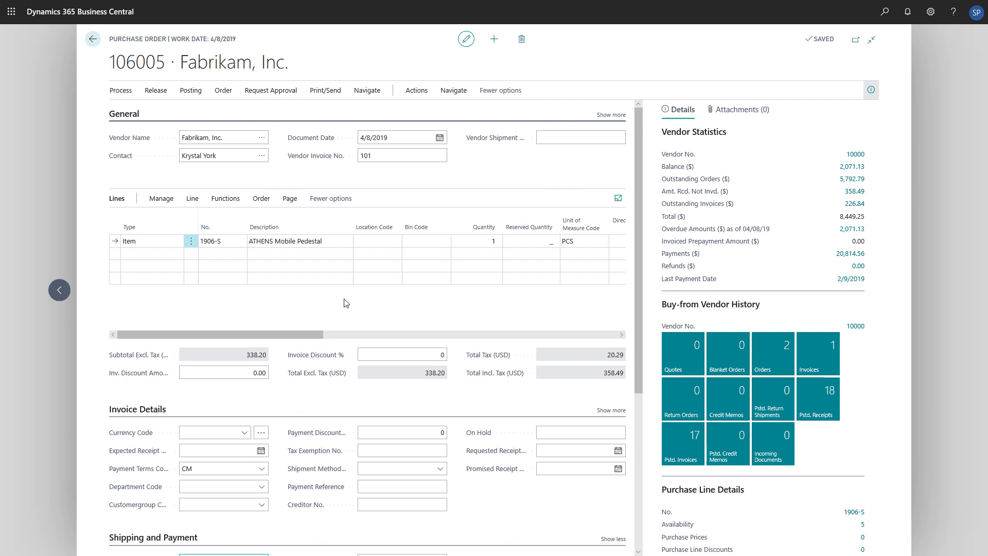
Step: Post the Fabrikam, Inc. purchase order with the Receive and Invoice option
click(188, 91)
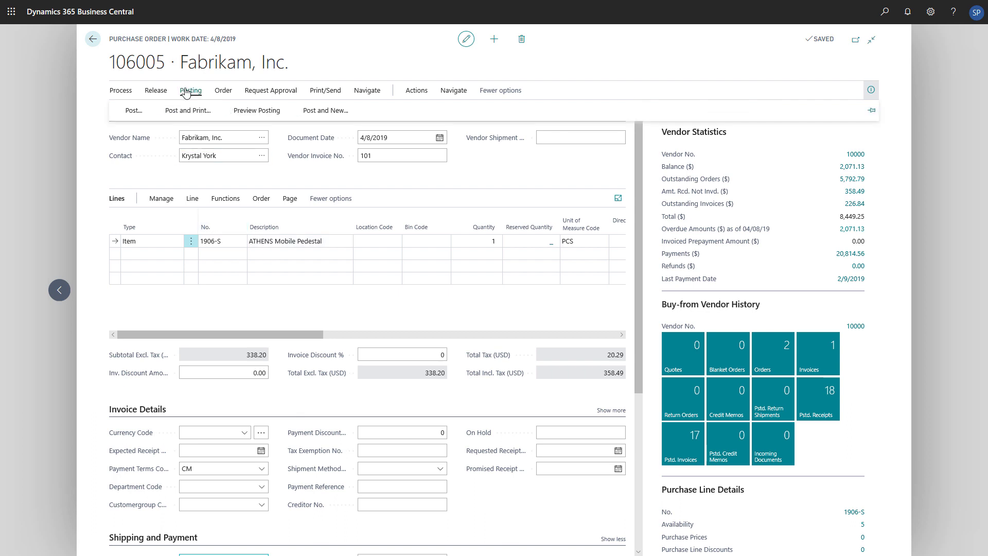
click(134, 112)
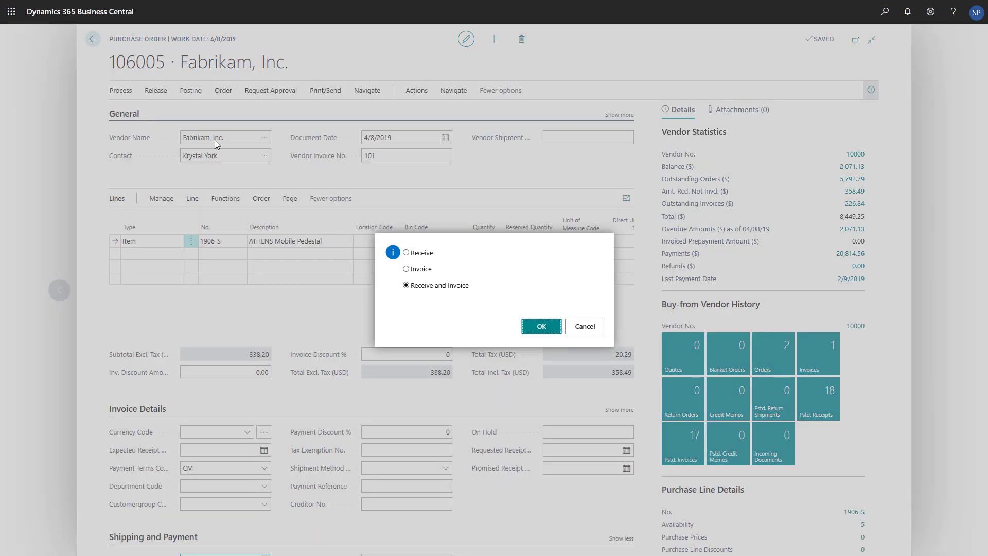
click(540, 326)
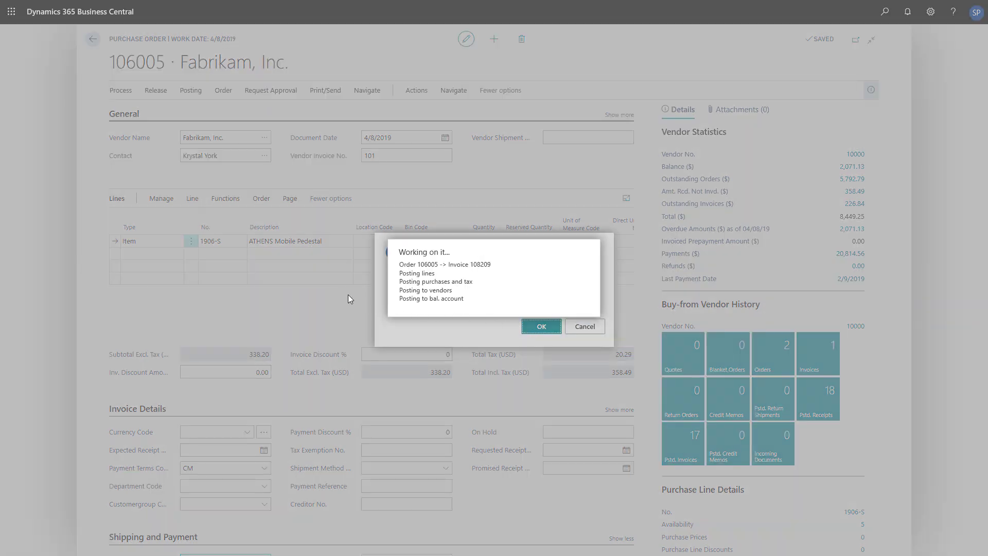